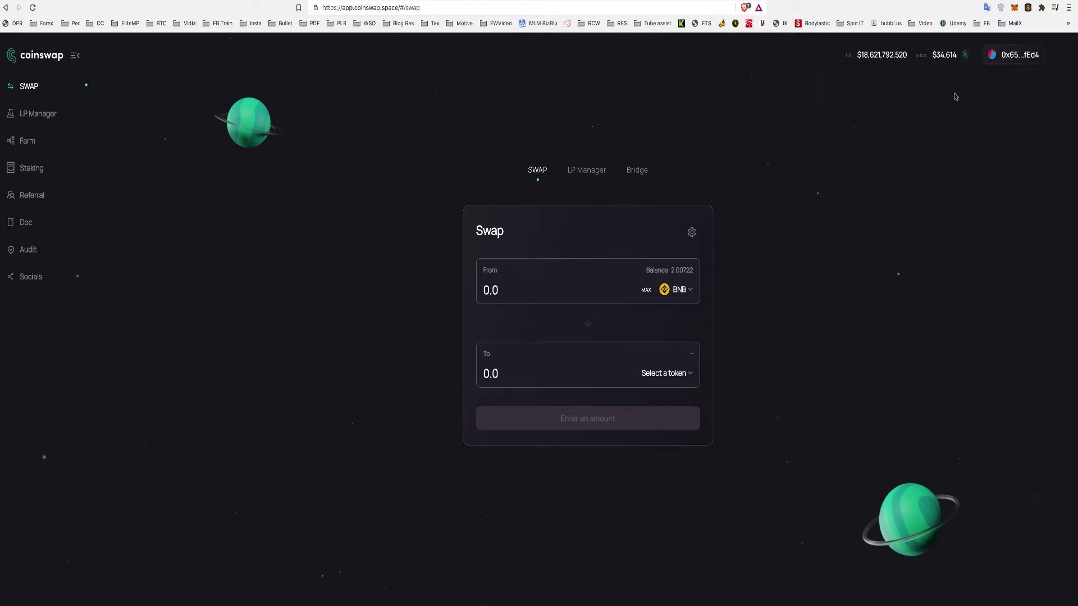
# Step: Check the wallet balance, then open the farms list showing CSS-BNB with 1.304 CSS earned
pyautogui.click(1014, 8)
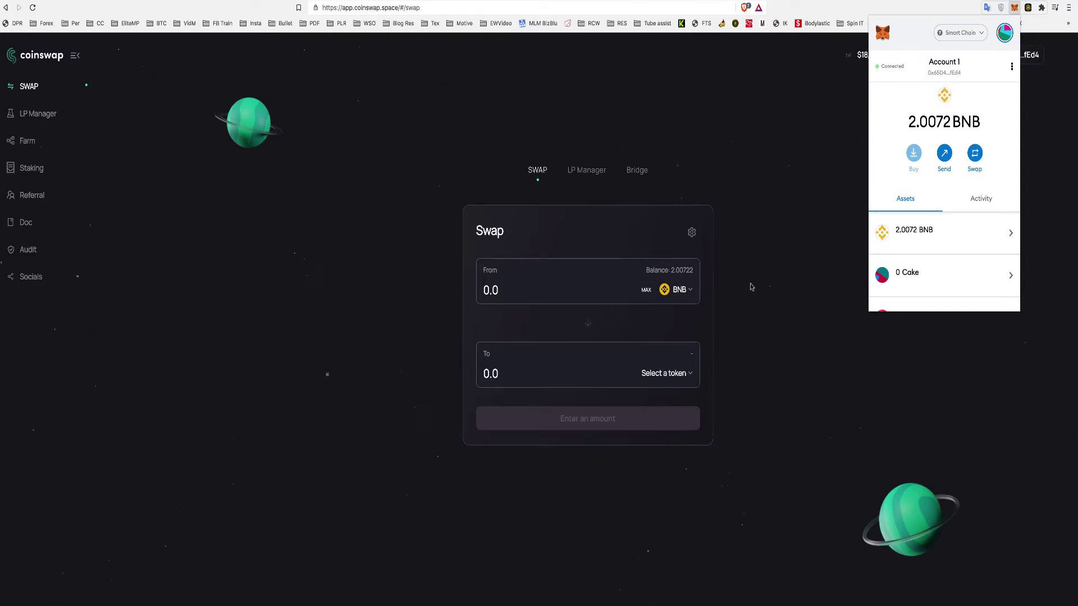
pyautogui.click(733, 288)
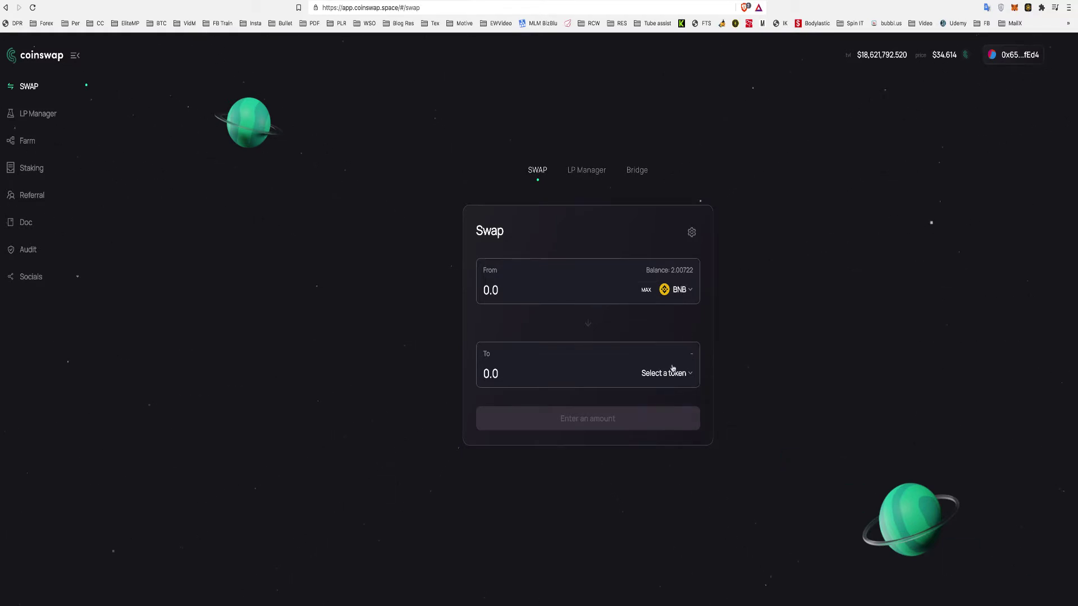
pyautogui.click(33, 143)
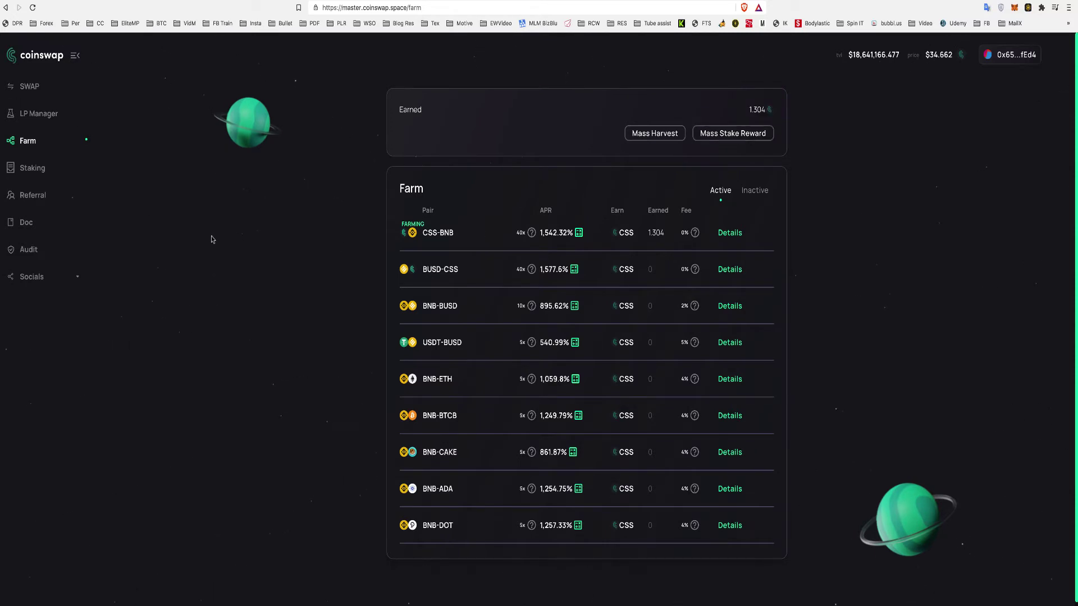
# Step: Expand the CSS staking pool details: 3.775 CSS staked, earning 0.021 CSS at about 793.79% APR
pyautogui.click(44, 171)
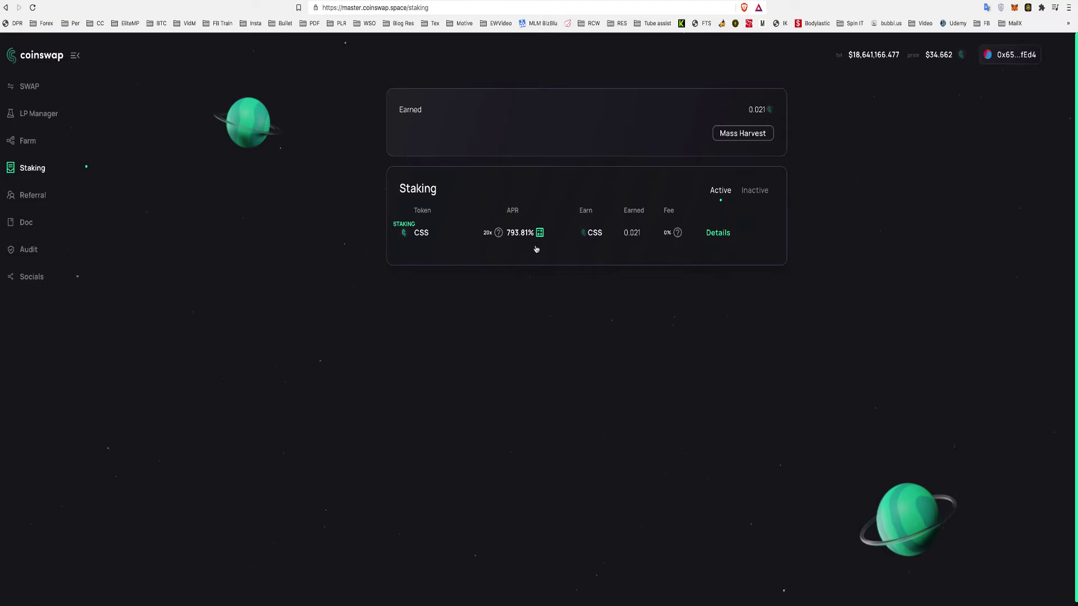
pyautogui.click(719, 234)
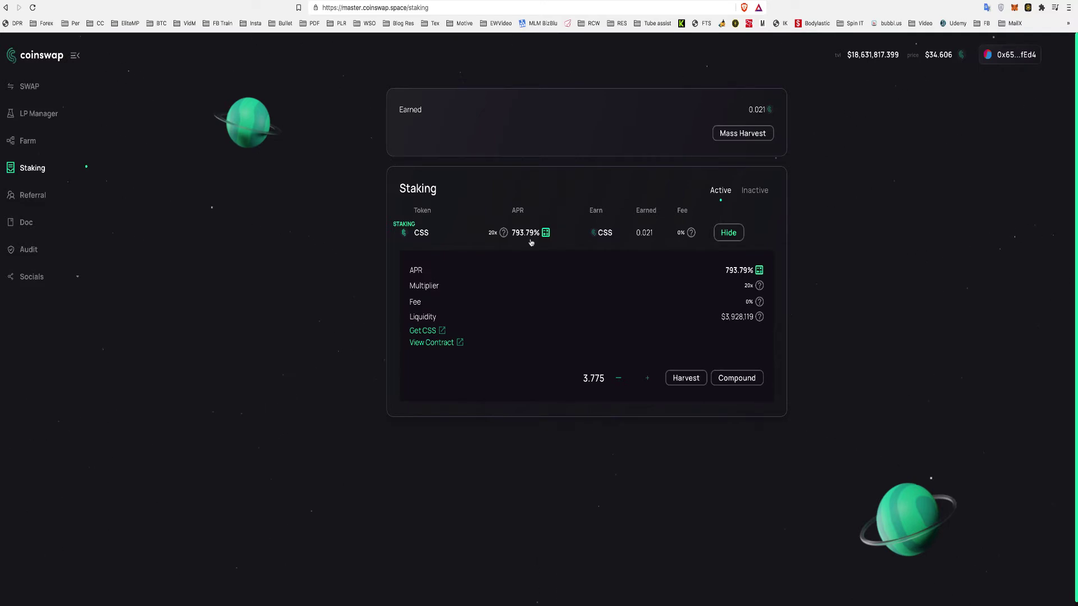
# Step: Enter 0.9 BNB on the Swap page and bring up the receive-token list
pyautogui.click(34, 141)
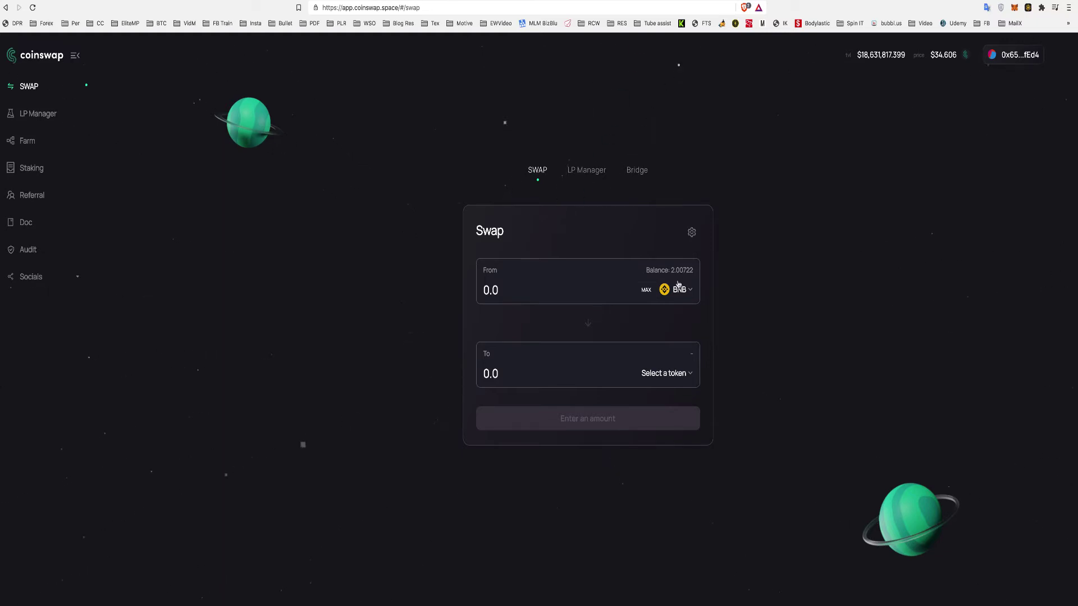
pyautogui.click(486, 291)
pyautogui.write('0.')
pyautogui.write('9')
pyautogui.click(691, 373)
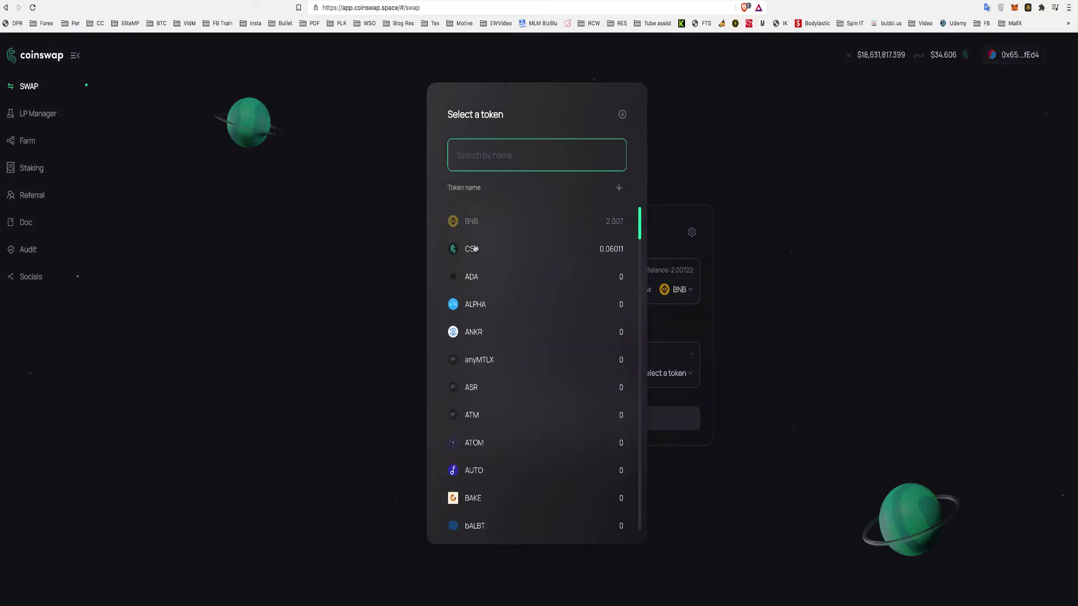
# Step: Choose CSS as the token to receive and raise the amount to 0.95 BNB (about 16.9173 CSS)
pyautogui.click(474, 247)
pyautogui.write('0.9')
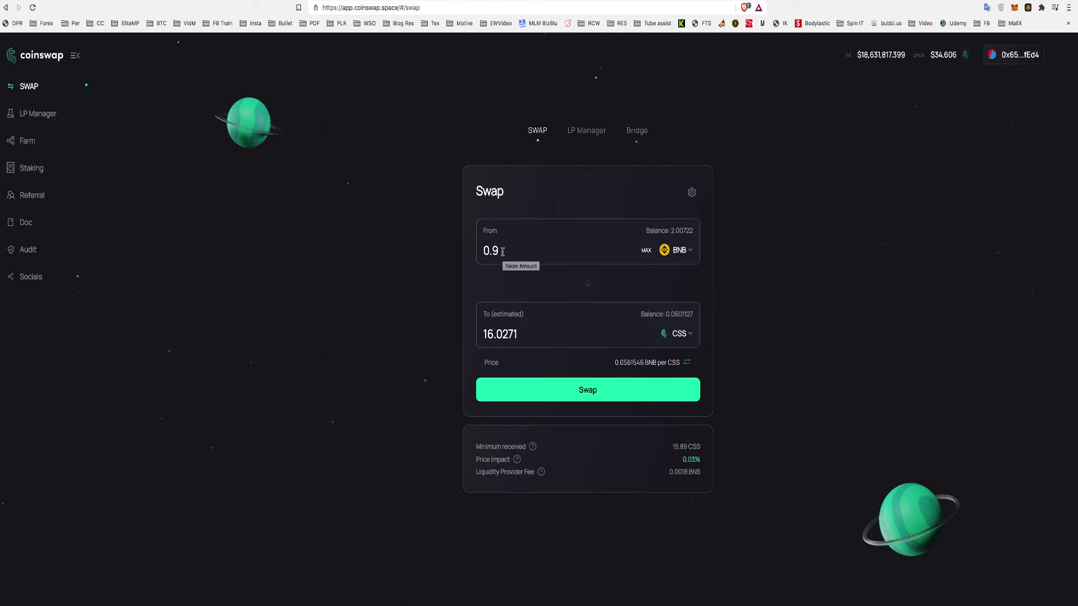
pyautogui.click(503, 251)
pyautogui.write('5')
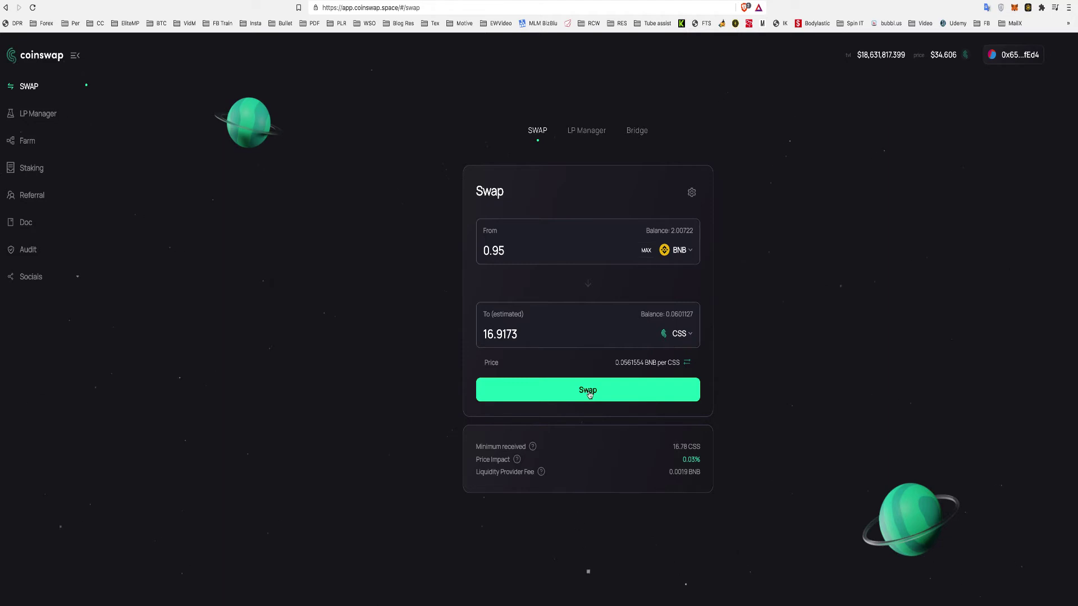
# Step: Swap 0.95 BNB for CSS, approve it in the wallet, and close the submission notice
pyautogui.click(590, 393)
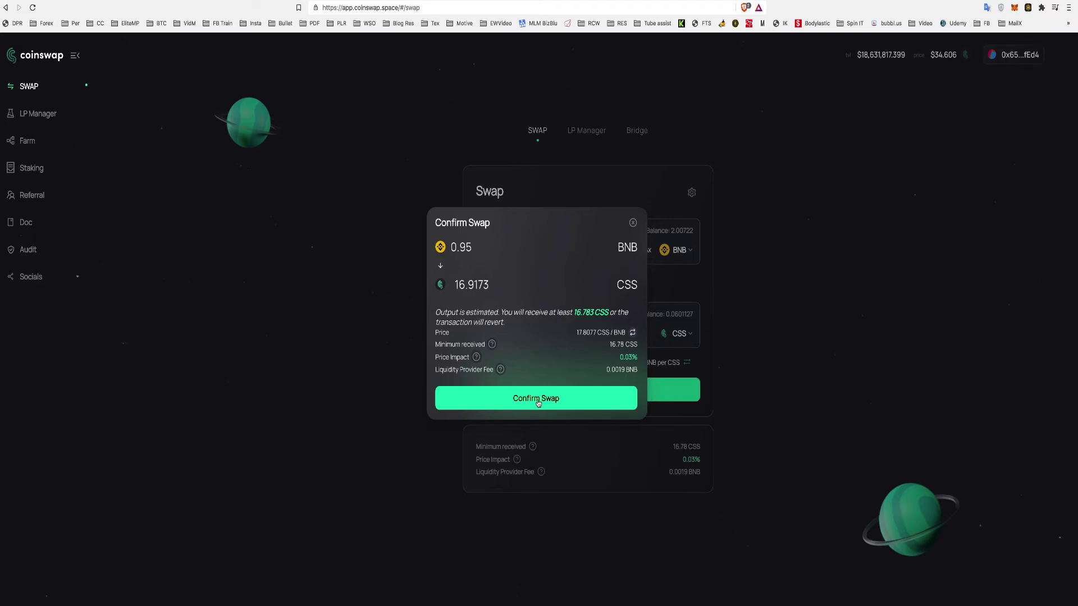
pyautogui.click(538, 403)
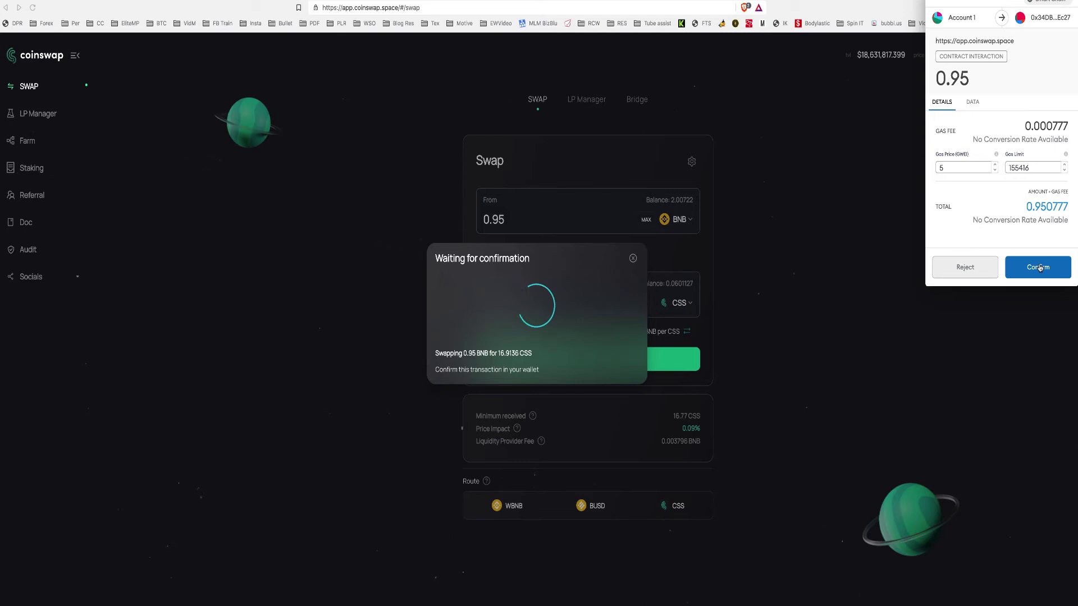
pyautogui.click(1039, 267)
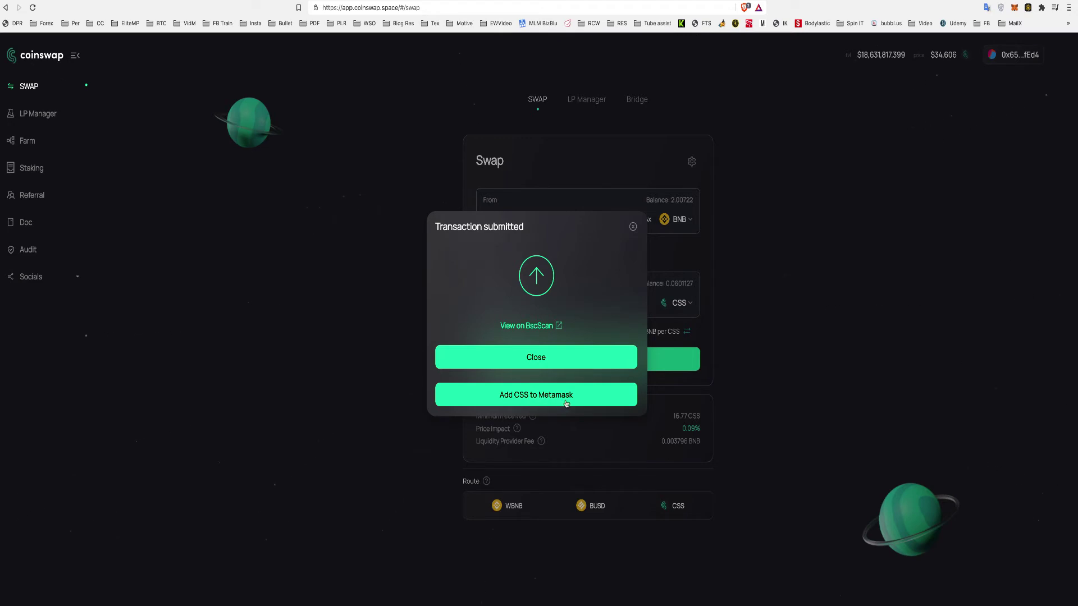
pyautogui.click(539, 360)
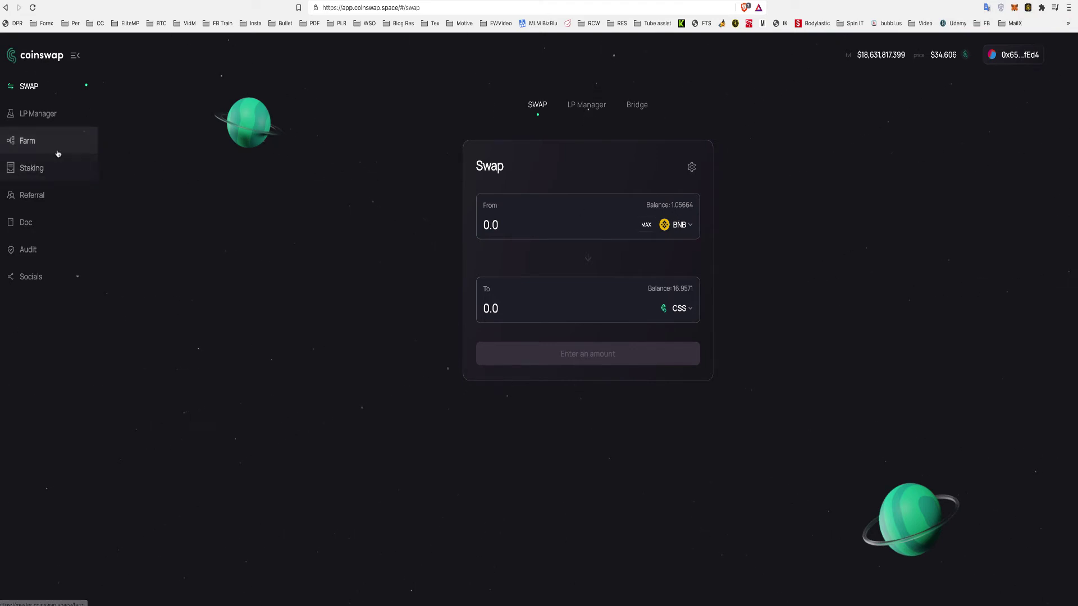
# Step: Open the CSS-BNB farm's Details to reach Add Liquidity for CSS/WBNB
pyautogui.click(35, 147)
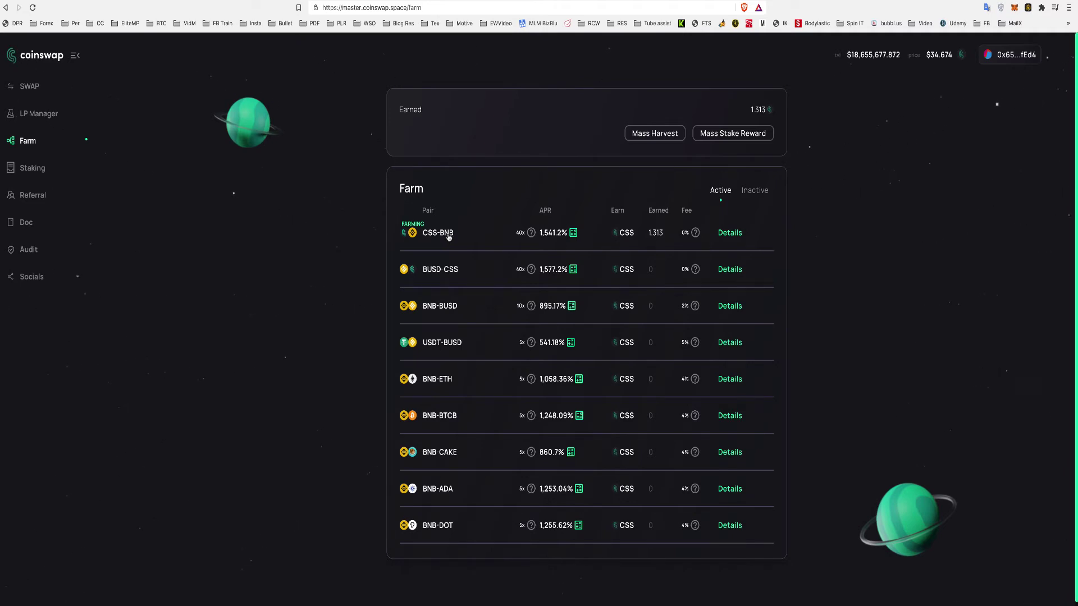
pyautogui.click(729, 233)
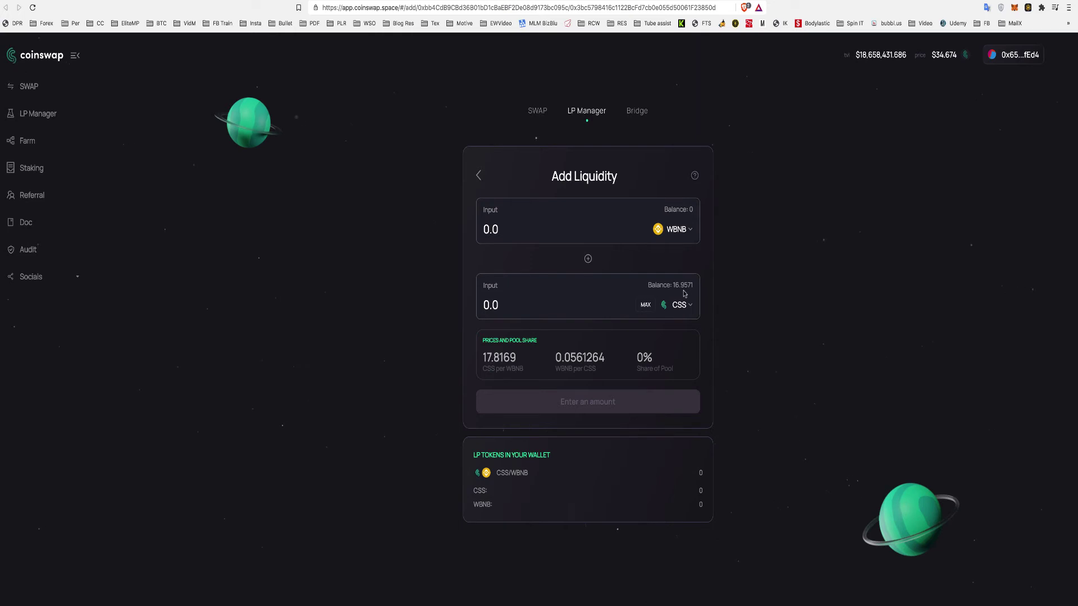
# Step: Switch the pair's WBNB token to native BNB for the CSS deposit
pyautogui.click(690, 233)
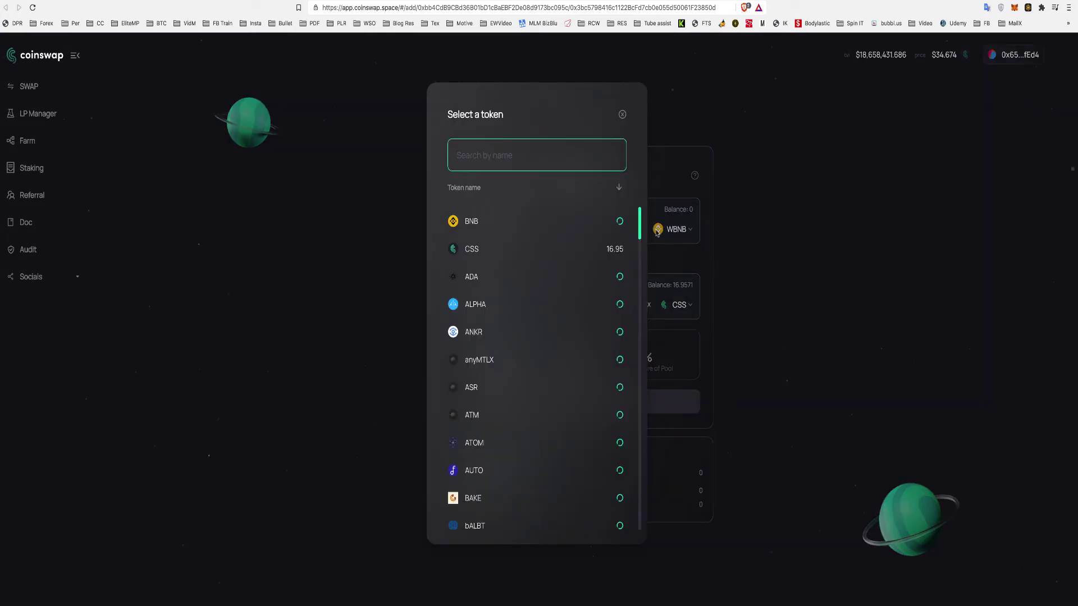
pyautogui.click(621, 225)
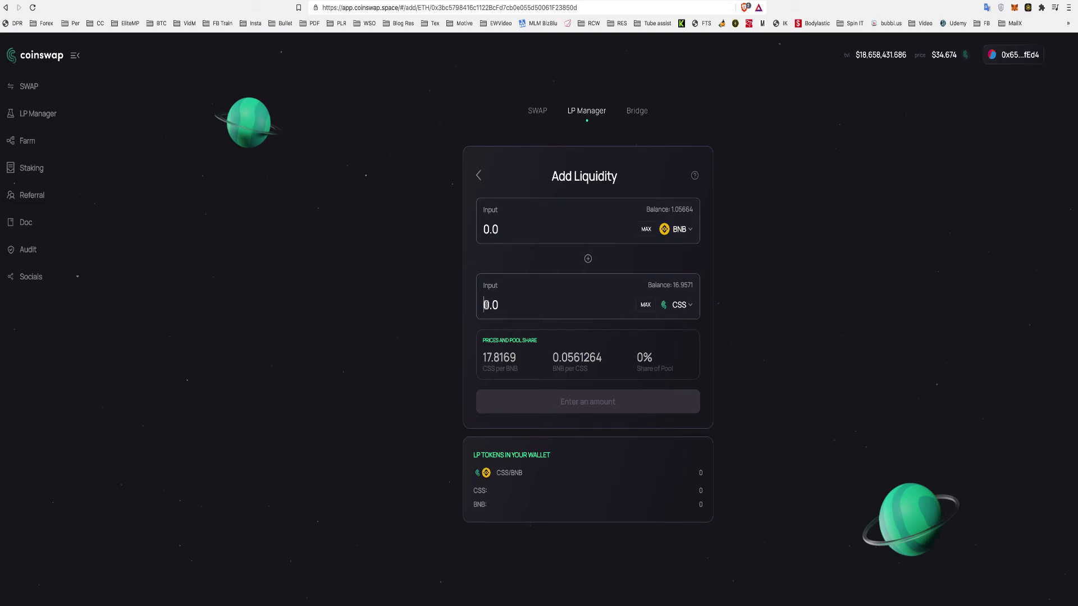
pyautogui.write('1')
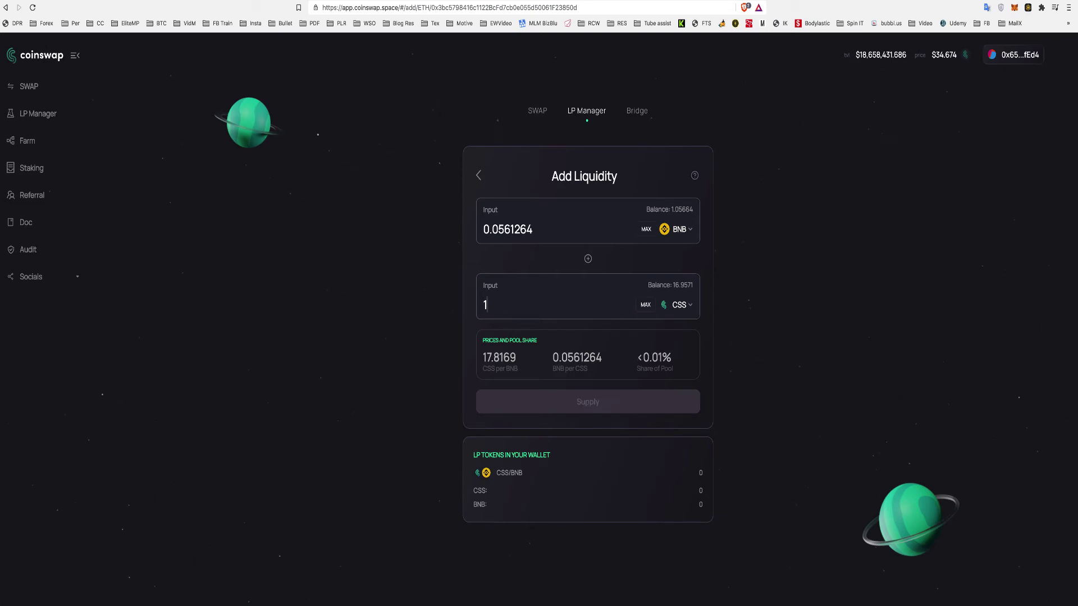
pyautogui.write('6')
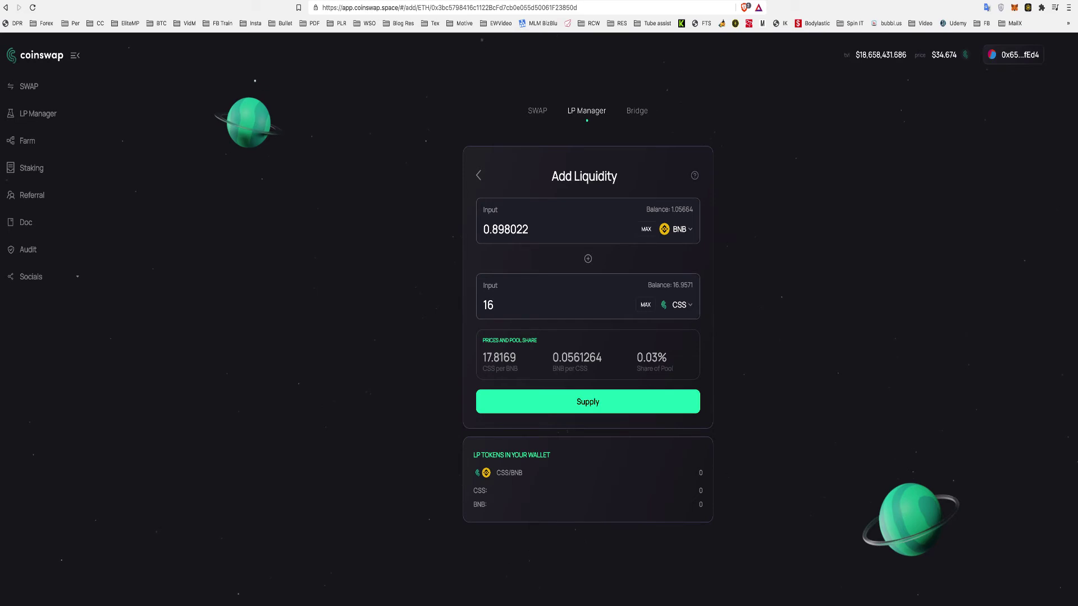
pyautogui.write('.')
pyautogui.write('9571')
# Step: Supply about 0.95 BNB with 16.9571 CSS, confirming on the site and in the wallet
pyautogui.click(588, 406)
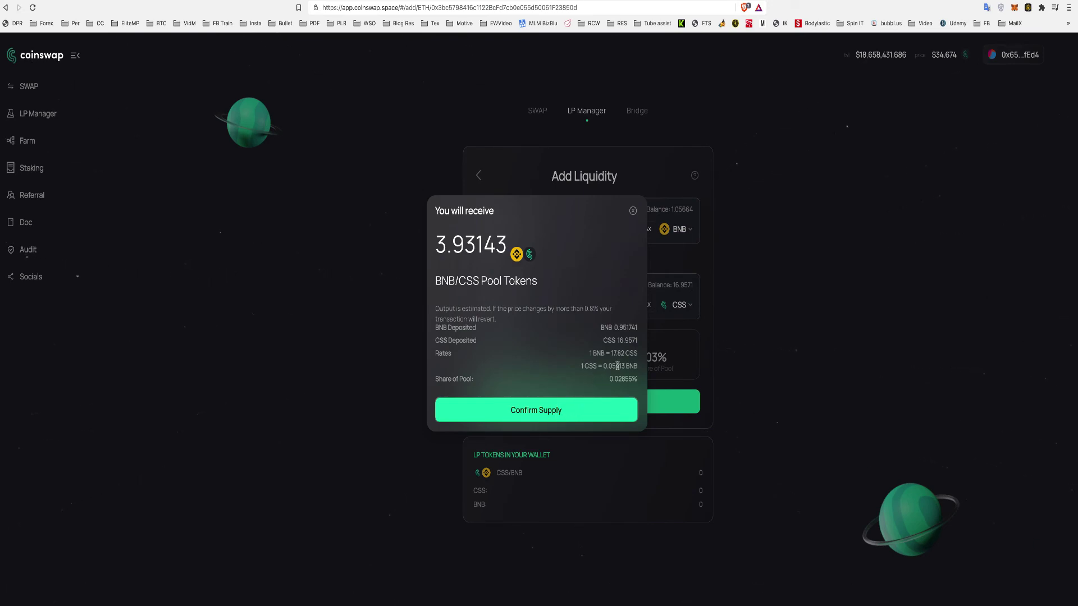
pyautogui.click(537, 411)
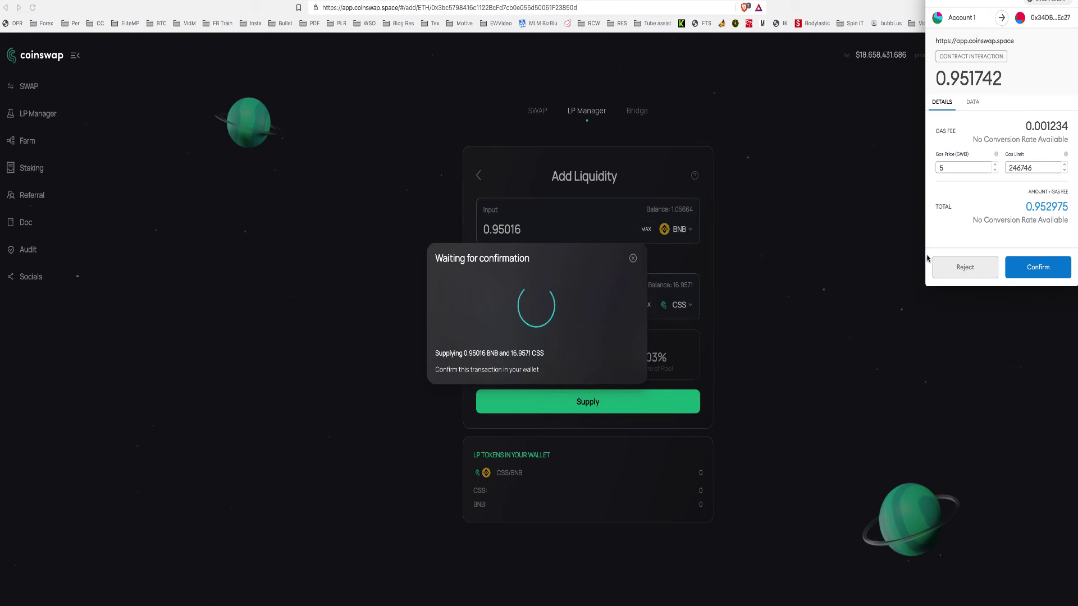
pyautogui.click(1039, 268)
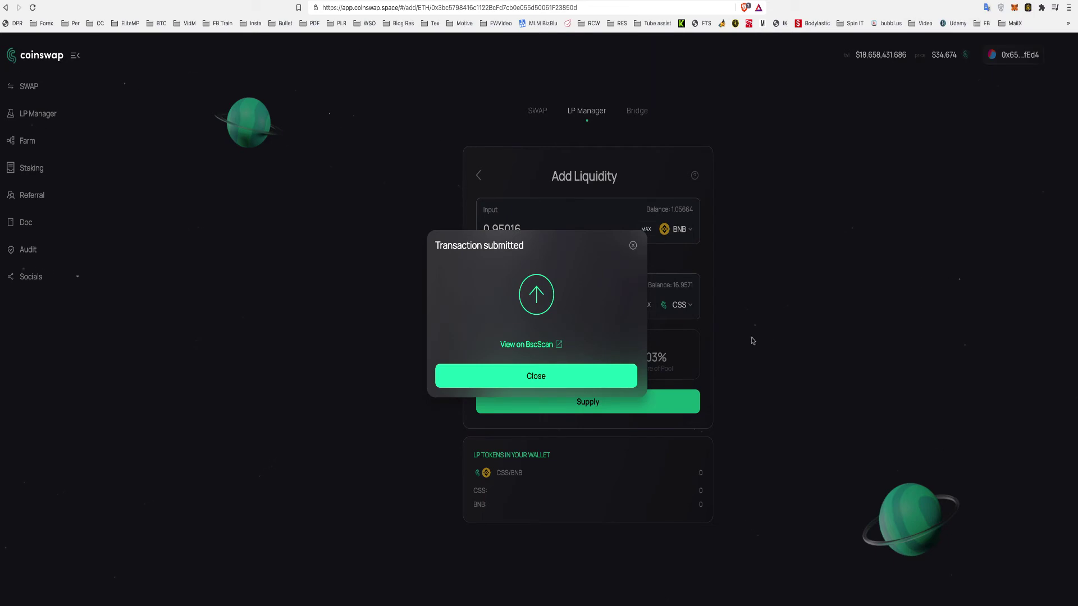
# Step: Close the Transaction submitted notice and wait for 3.928 CSS/BNB LP tokens to appear
pyautogui.click(537, 378)
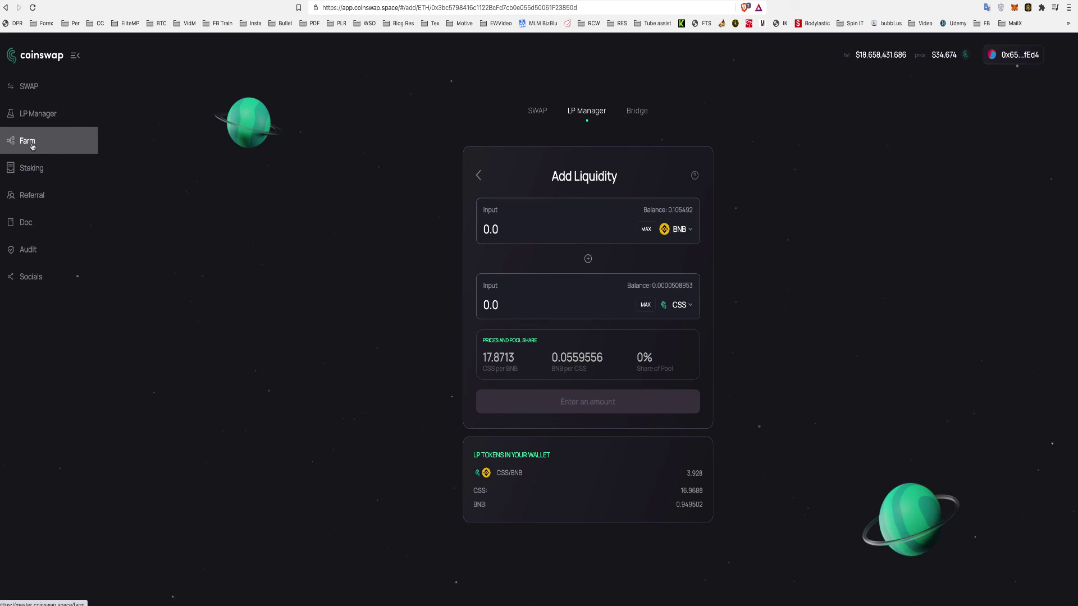
# Step: Reopen the farms list and the CSS-BNB farm details, showing 1.324 CSS earned
pyautogui.click(32, 146)
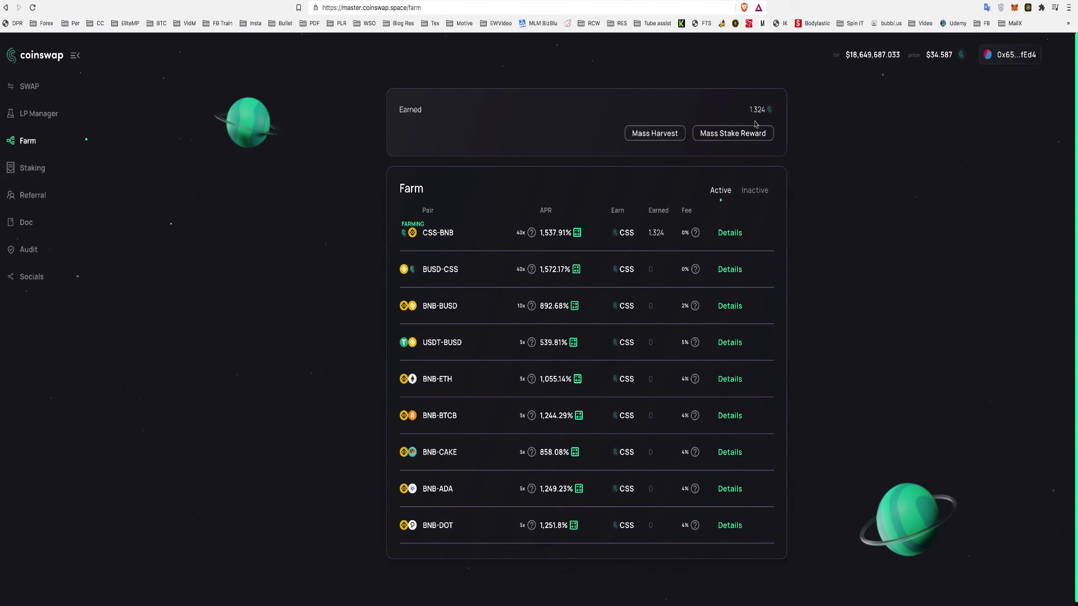
pyautogui.click(730, 233)
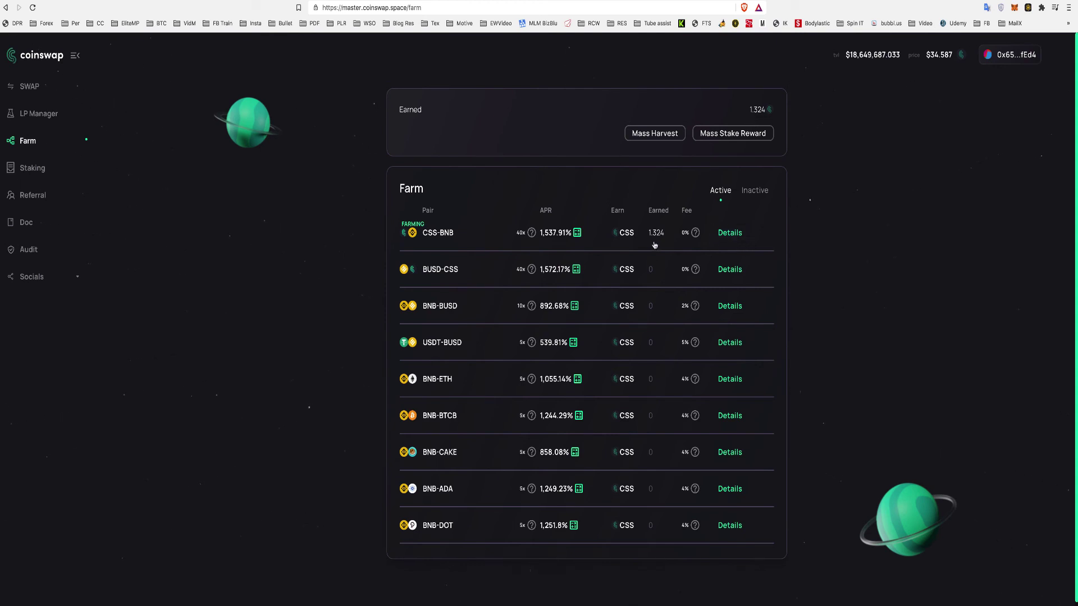